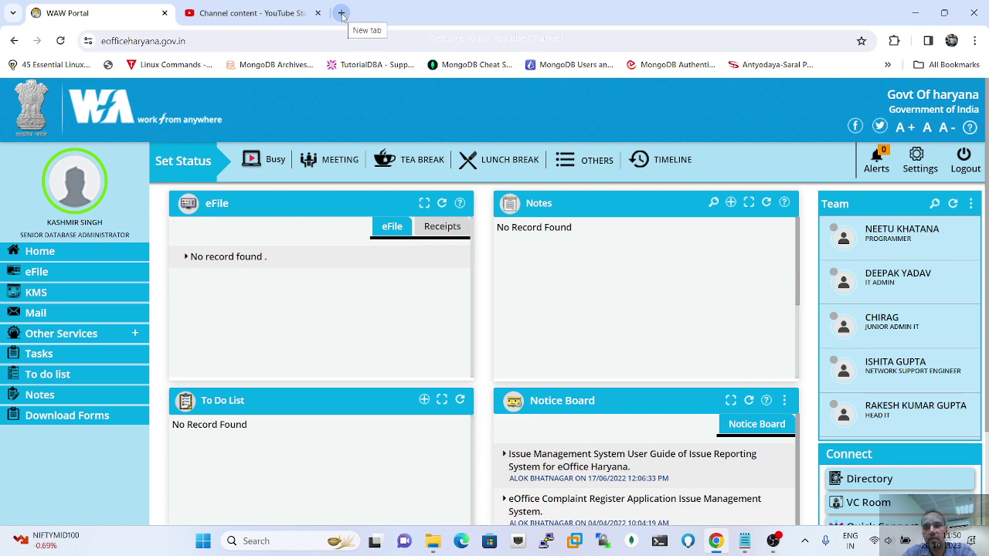
# Step: Open a new browser tab beside the eOffice WAW Portal tab
pyautogui.click(340, 14)
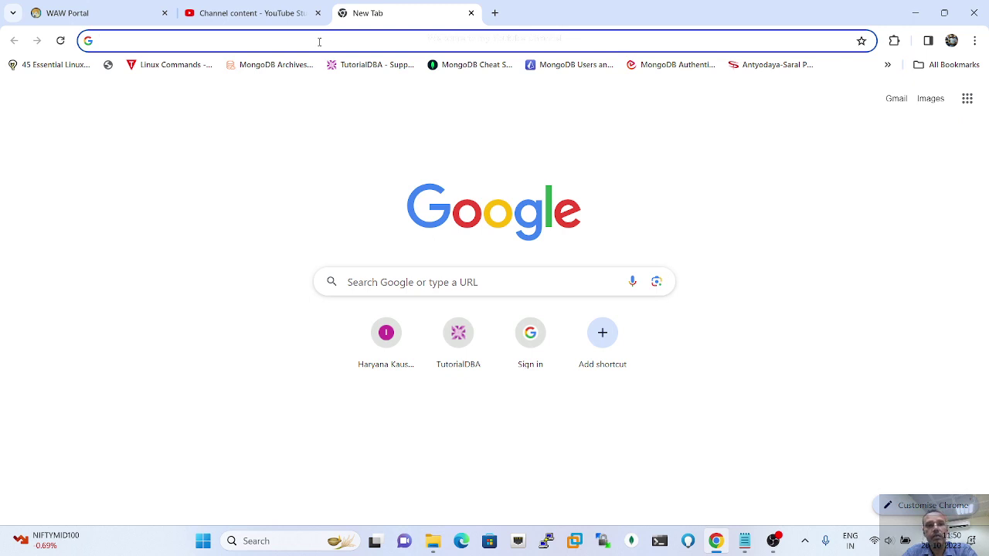
# Step: Go to email.gov.in by typing 'emai' in the address bar and accepting the autocompletion
pyautogui.click(319, 42)
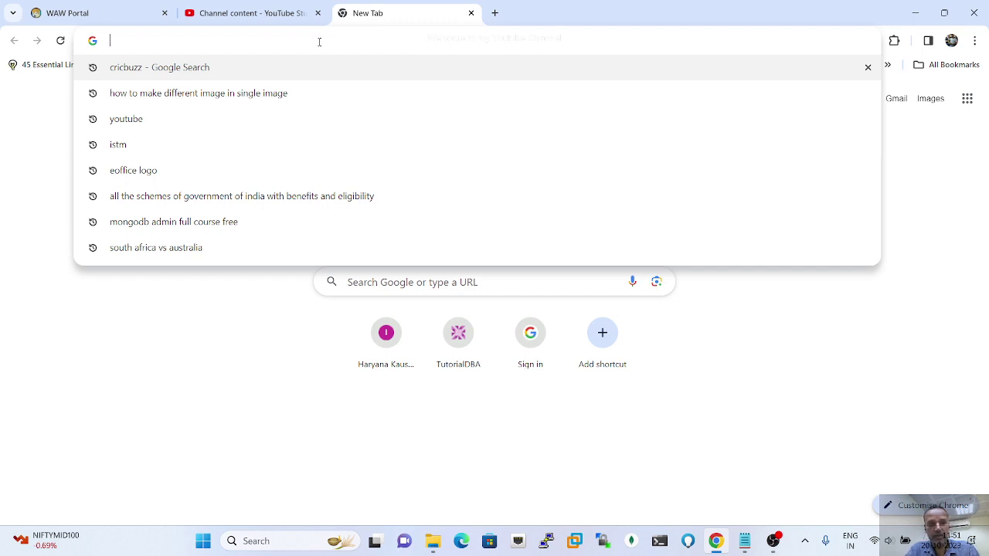
pyautogui.write('emai')
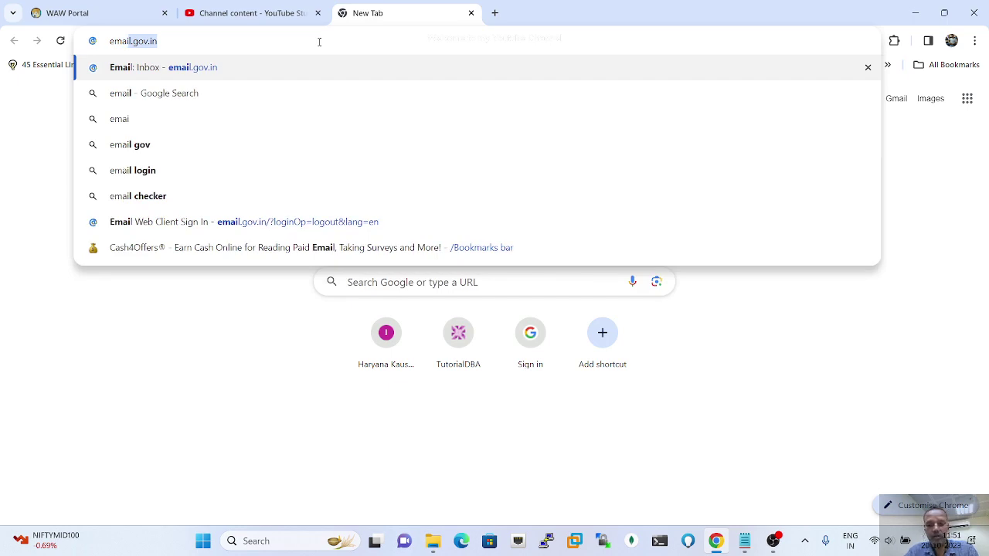
pyautogui.press('Return')
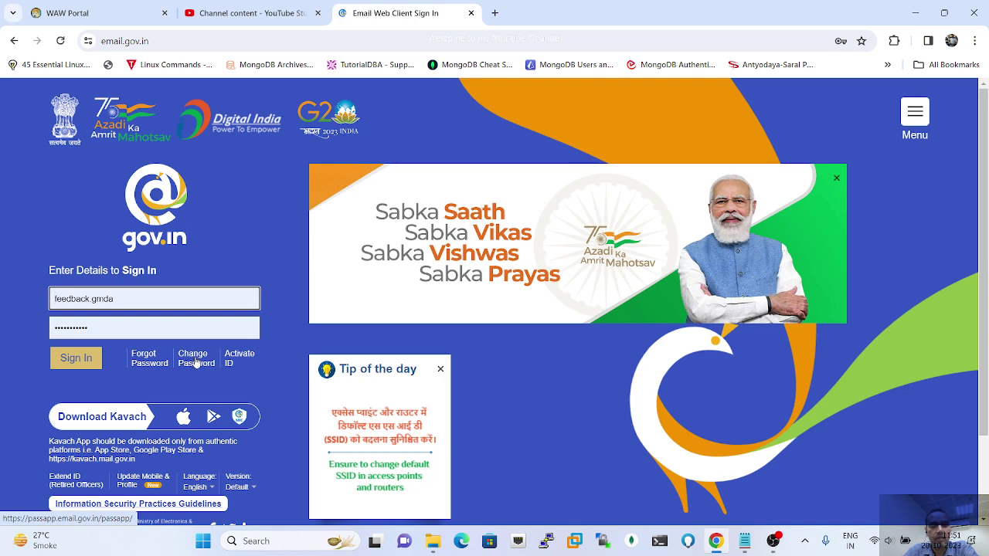
# Step: Follow the Change Password link to open NIC PassApp in a new tab
pyautogui.click(194, 362)
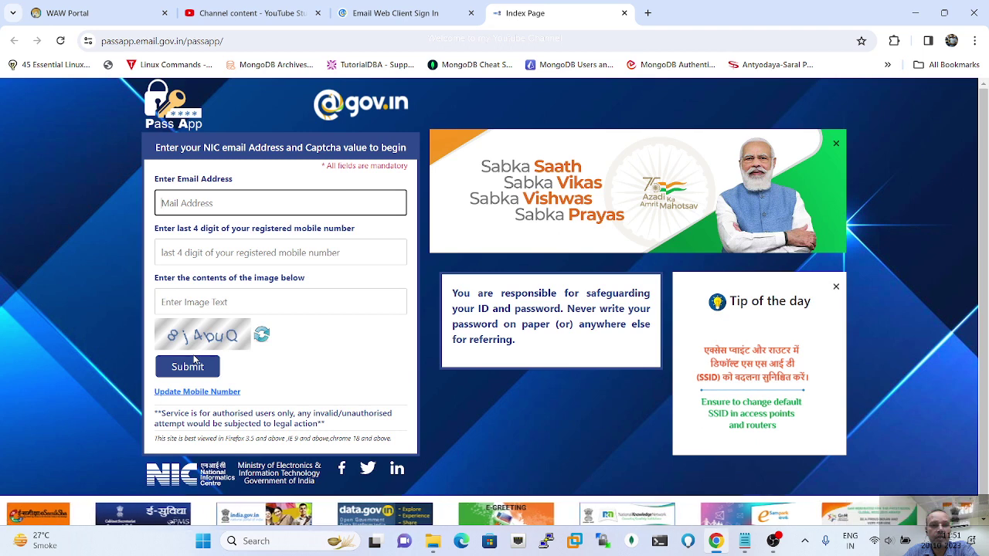
# Step: Enter the account's e-mail address, correcting the mistyped domain to gov.in
pyautogui.click(191, 200)
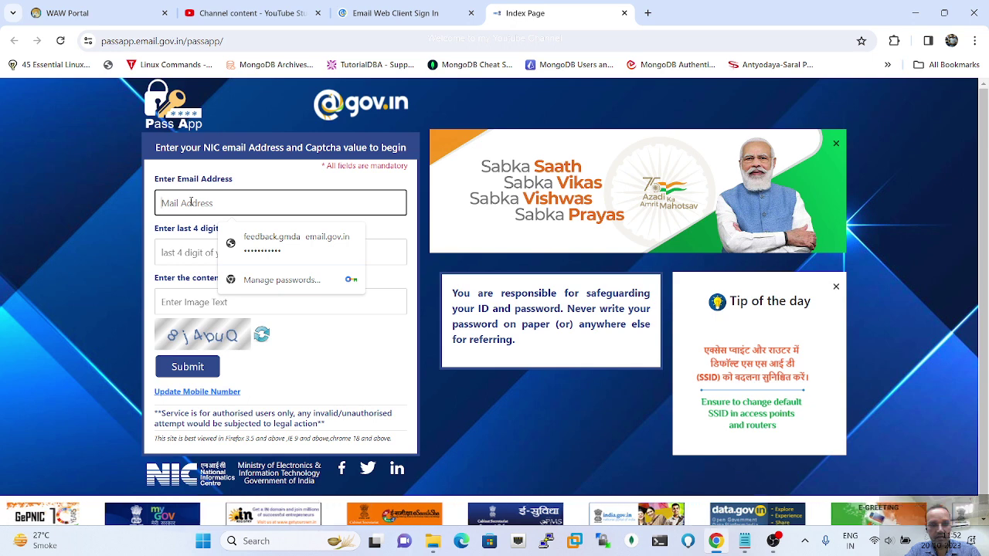
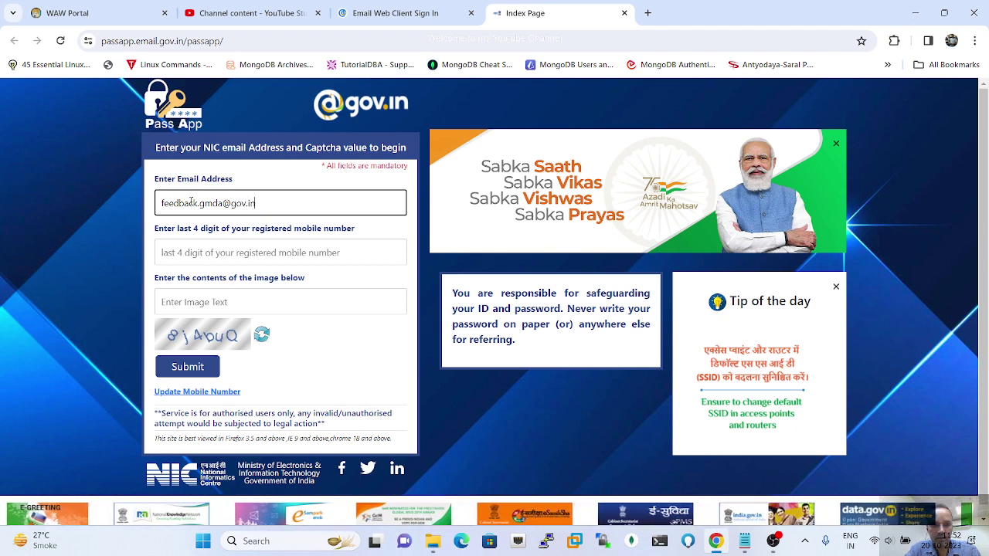
pyautogui.press('Tab')
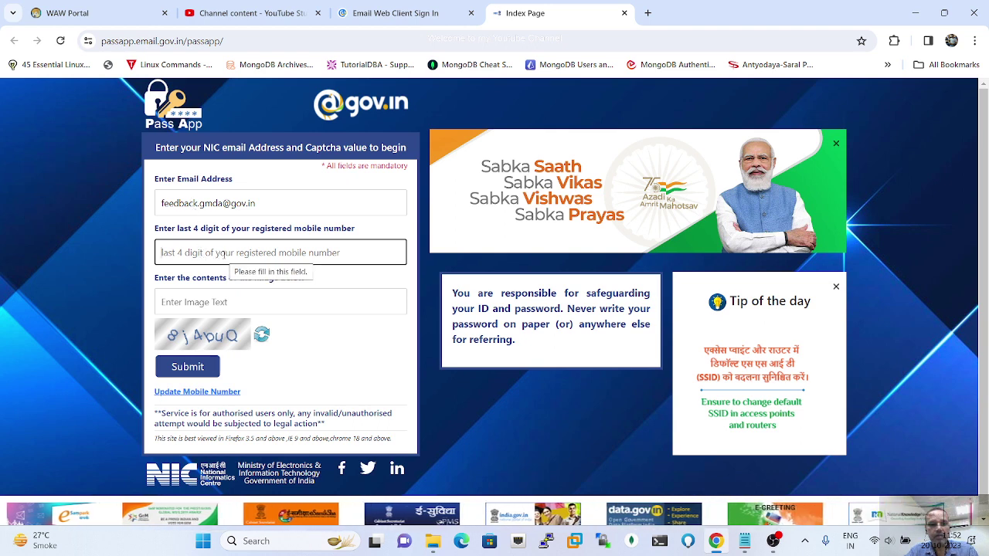
# Step: Fill the mobile-digits field from Chrome's saved suggestion, then move to the captcha field
pyautogui.click(198, 252)
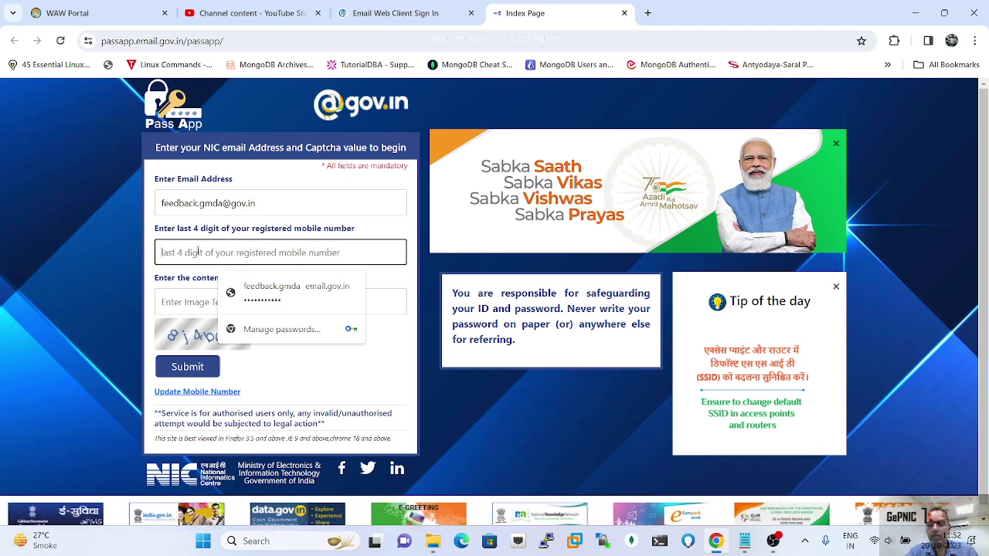
pyautogui.press('Down')
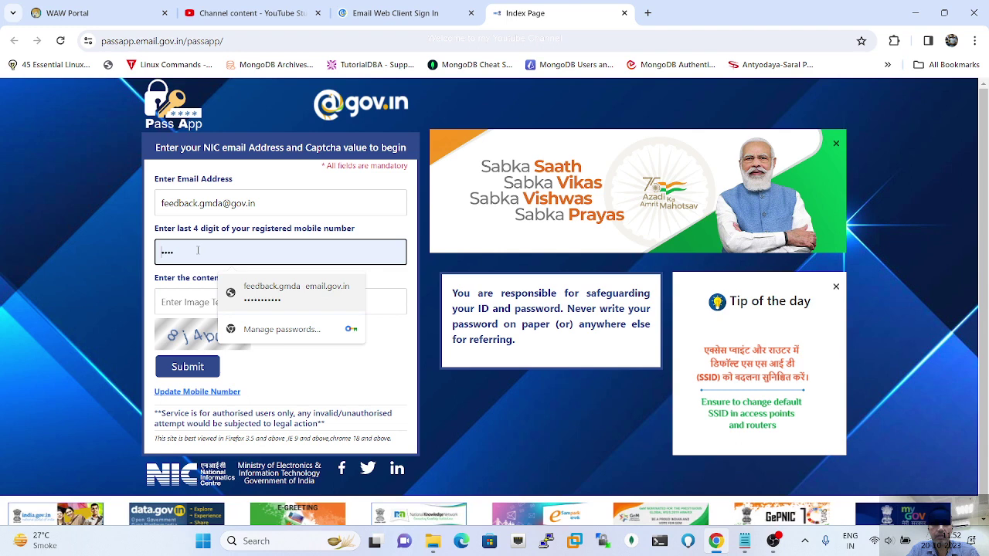
pyautogui.click(180, 302)
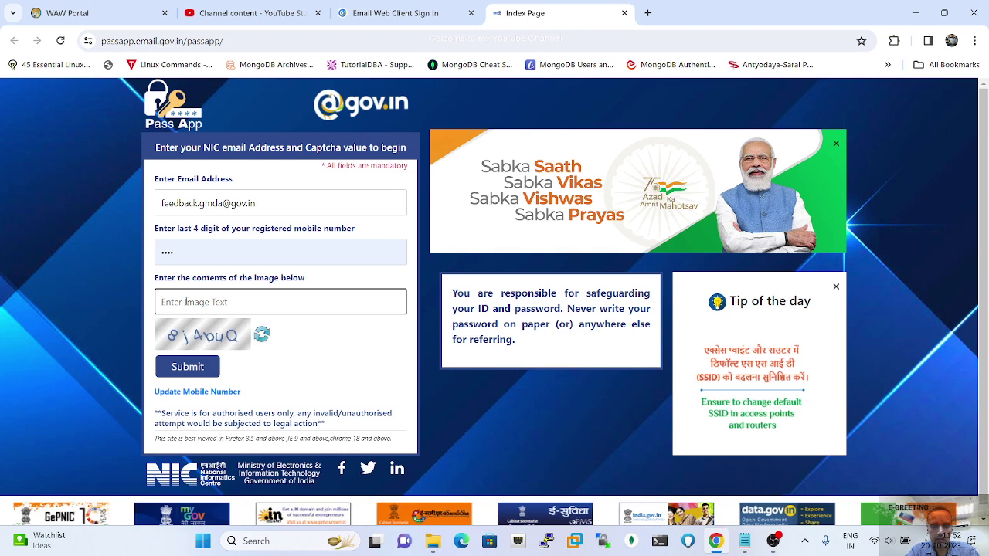
# Step: Enter the captcha text and submit the reset request form
pyautogui.write('8')
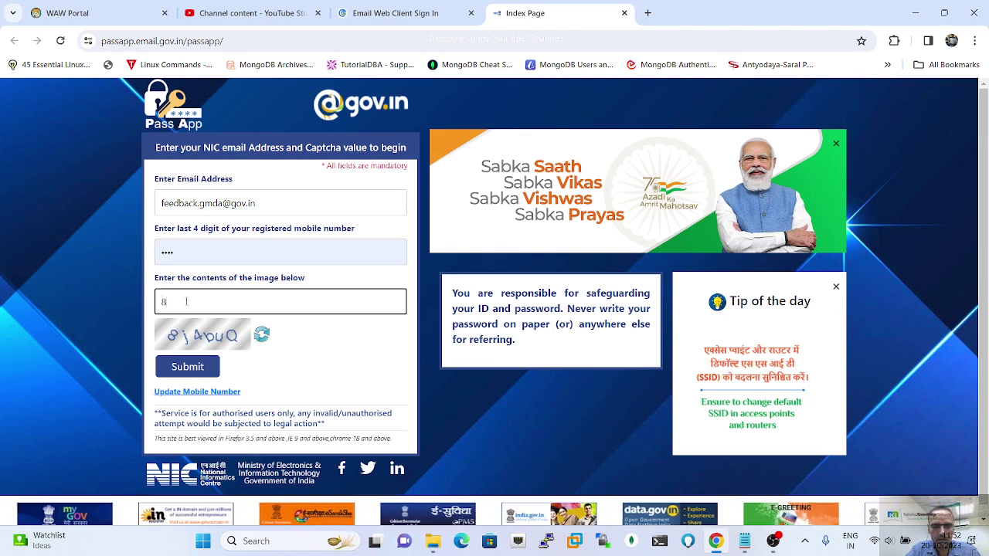
pyautogui.write('j')
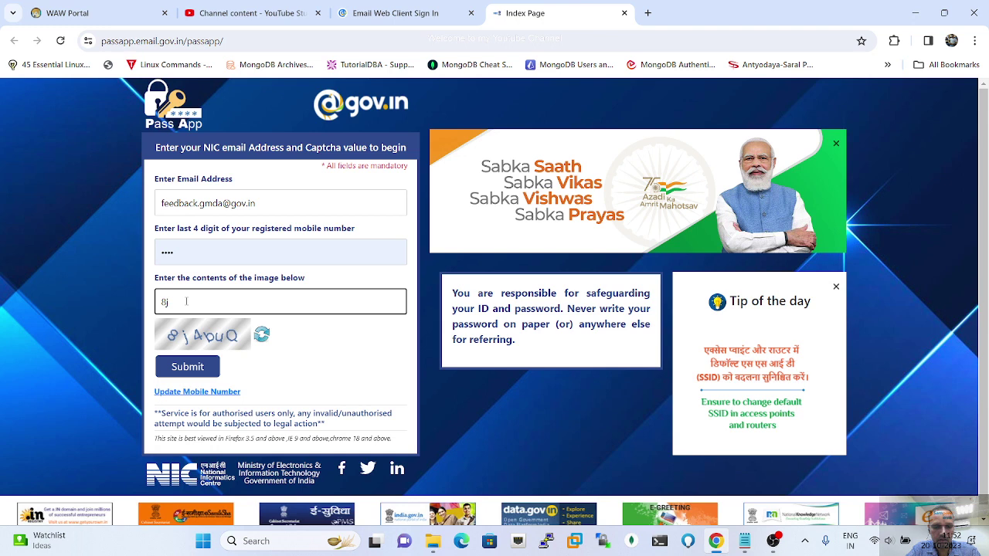
pyautogui.write('4b')
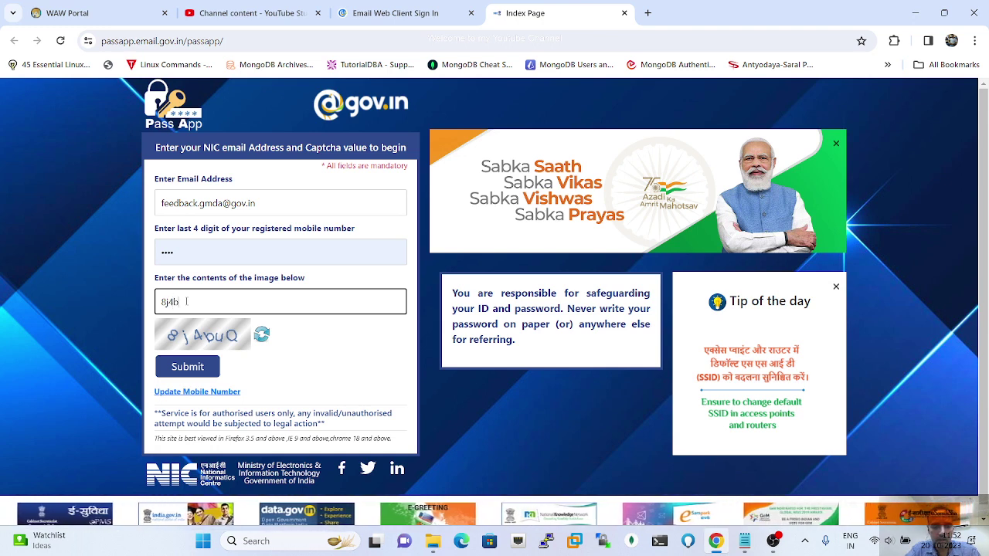
pyautogui.write('u')
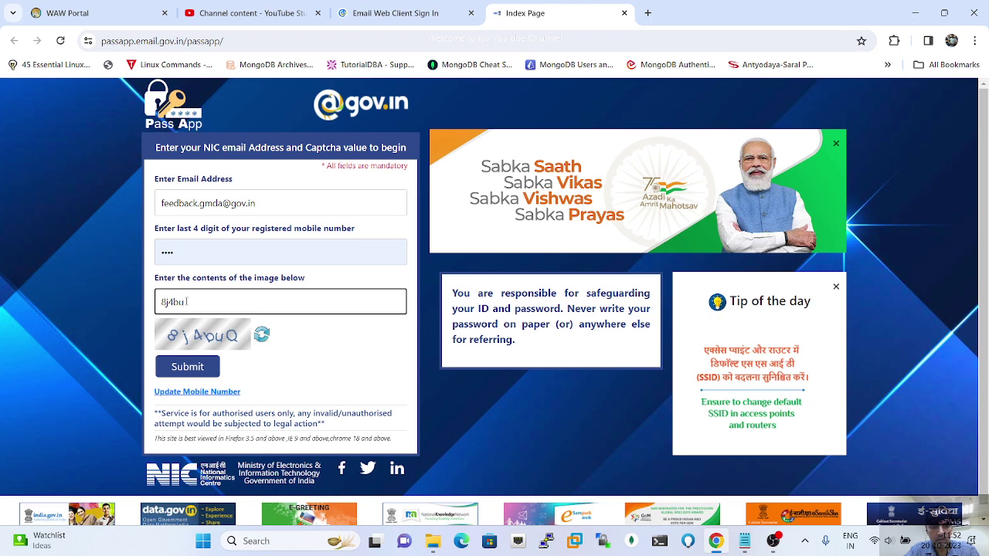
pyautogui.write('Q')
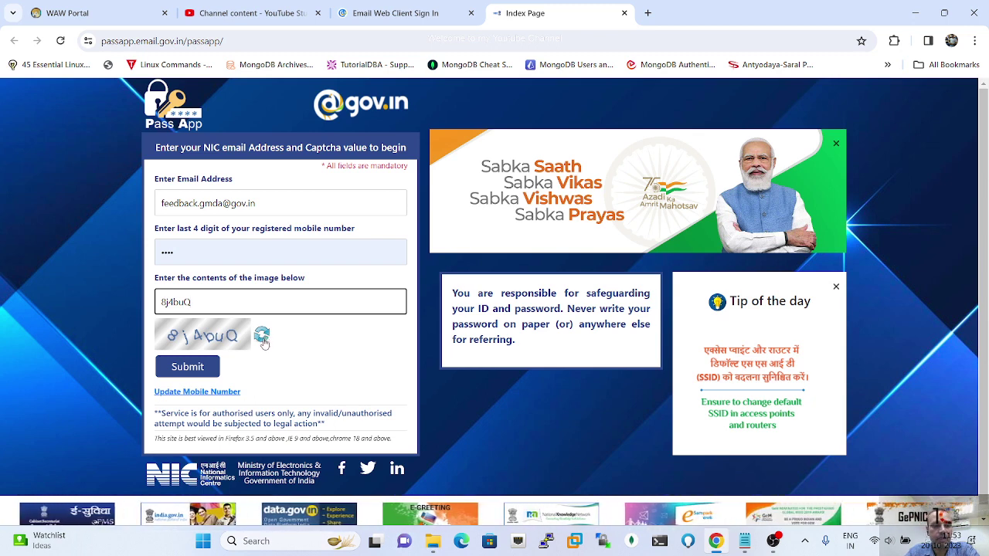
pyautogui.click(189, 368)
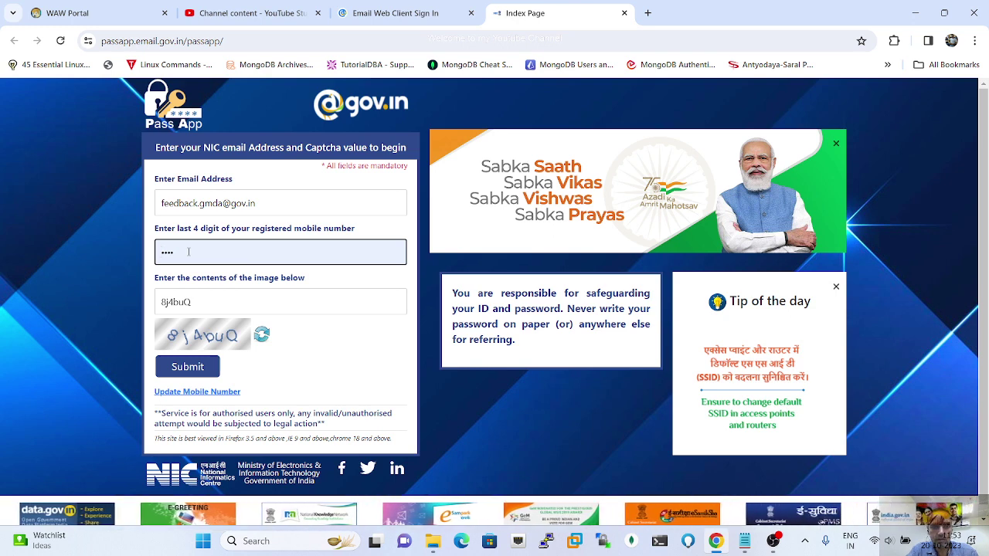
# Step: Clear the autofilled mobile entry and start typing the registered mobile digits
pyautogui.press('BackSpace')
pyautogui.press('BackSpace')
pyautogui.press('BackSpace')
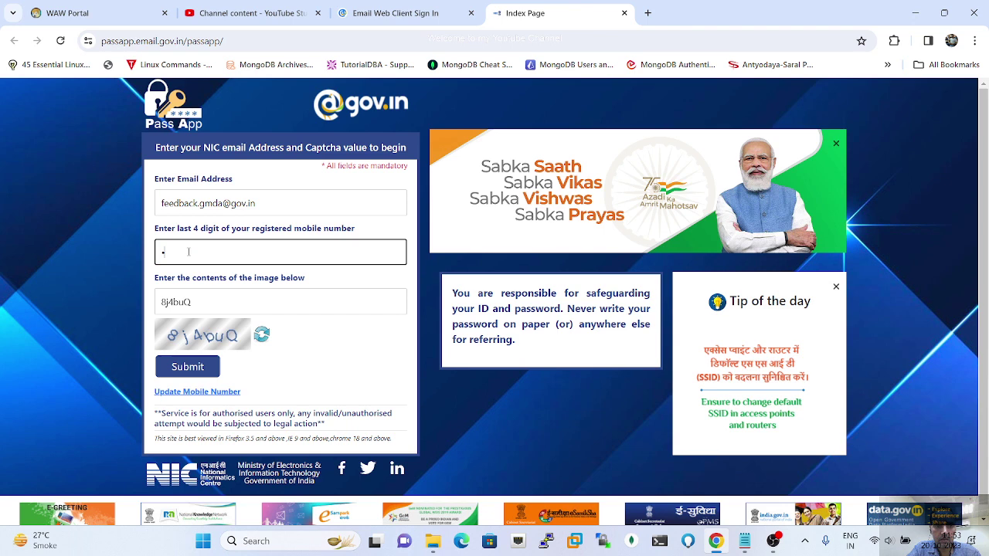
pyautogui.write('1')
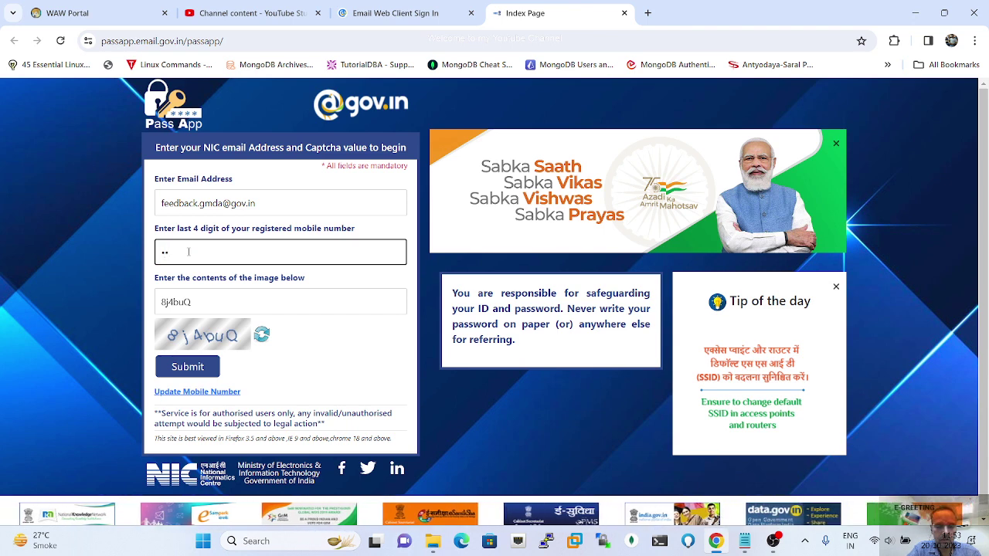
pyautogui.write('23')
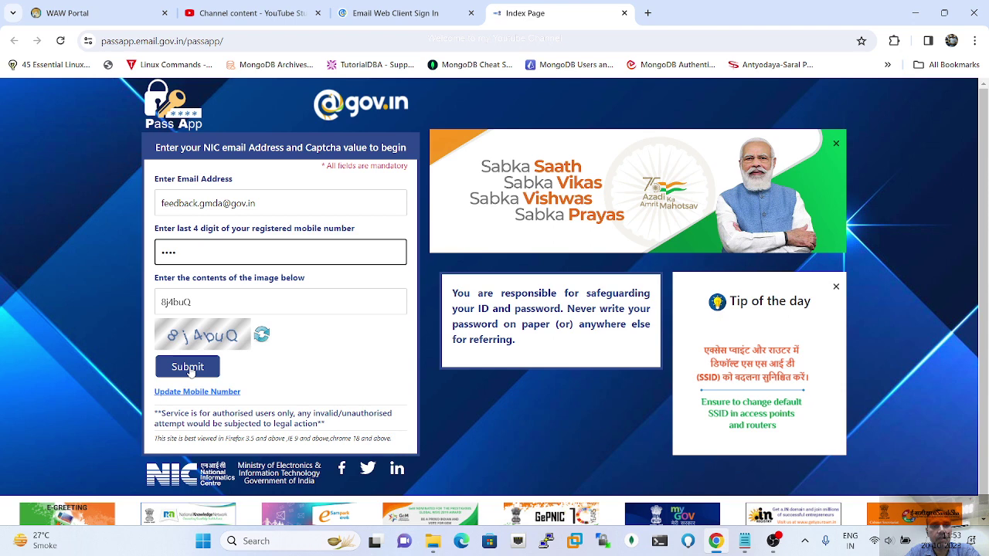
# Step: Re-enter the account e-mail, last four mobile digits and captcha text, then submit
pyautogui.click(190, 370)
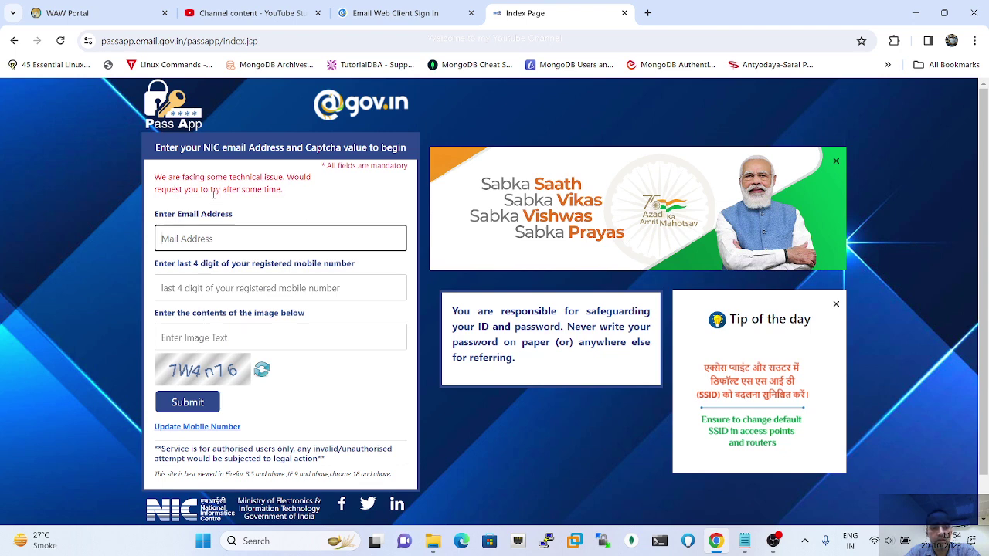
pyautogui.click(187, 237)
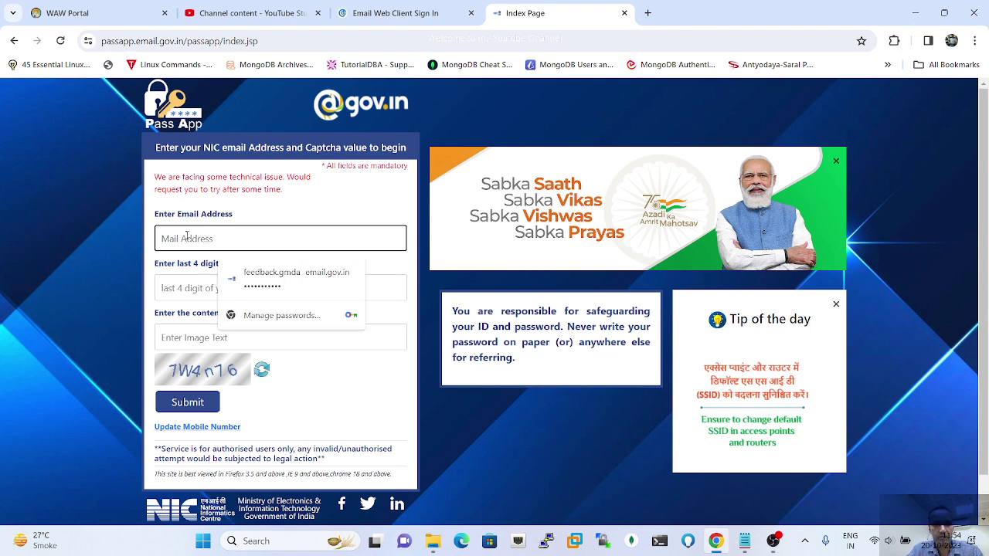
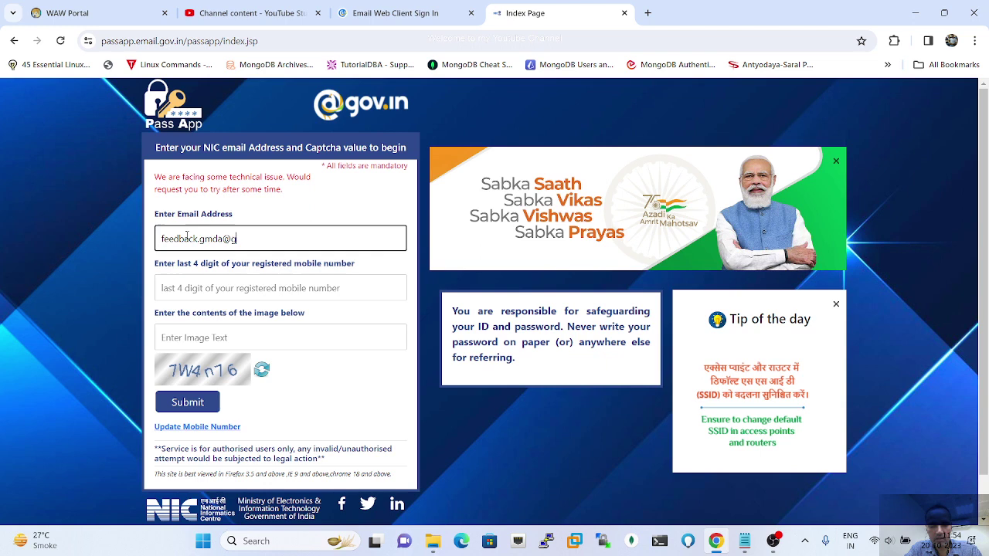
pyautogui.press('Tab')
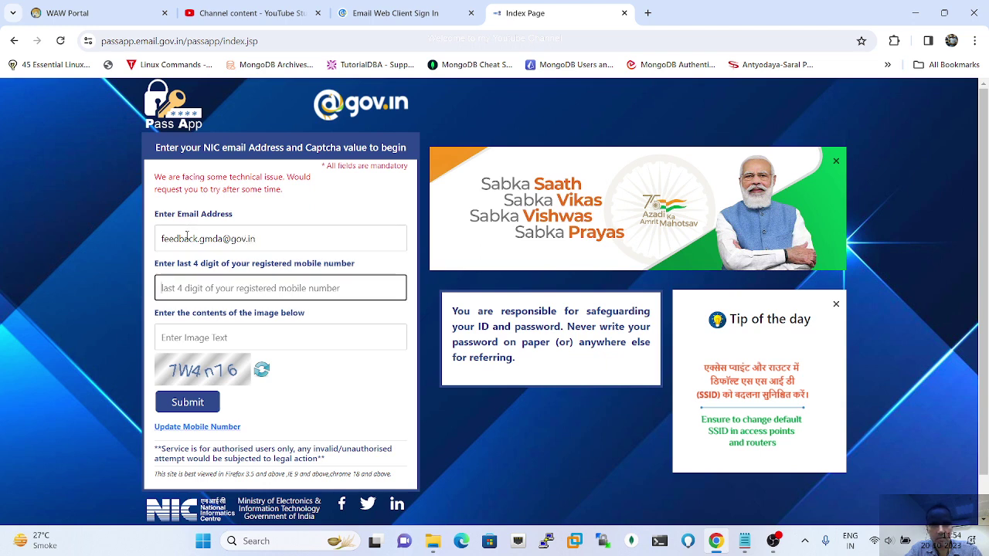
pyautogui.write('•••')
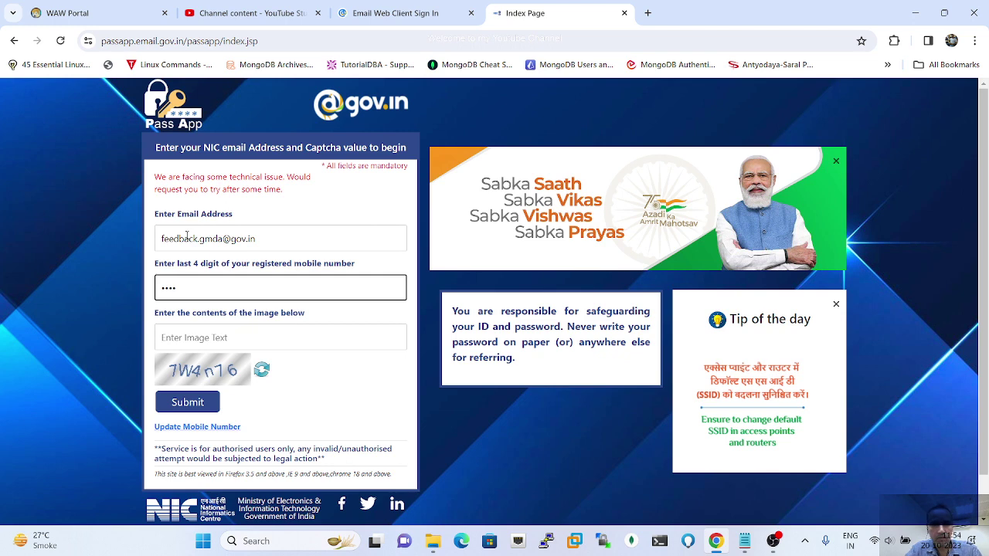
pyautogui.press('Tab')
pyautogui.write('7')
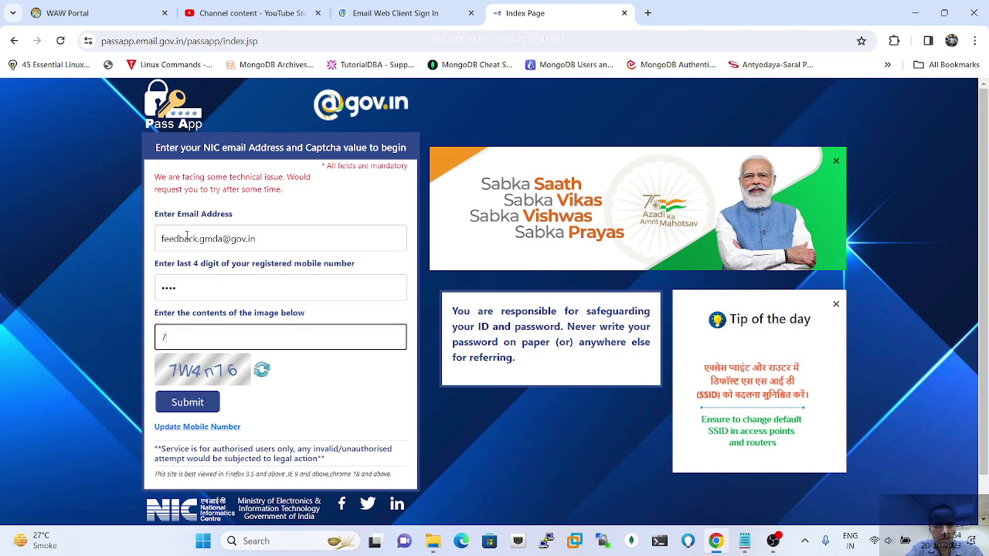
pyautogui.write('W4n')
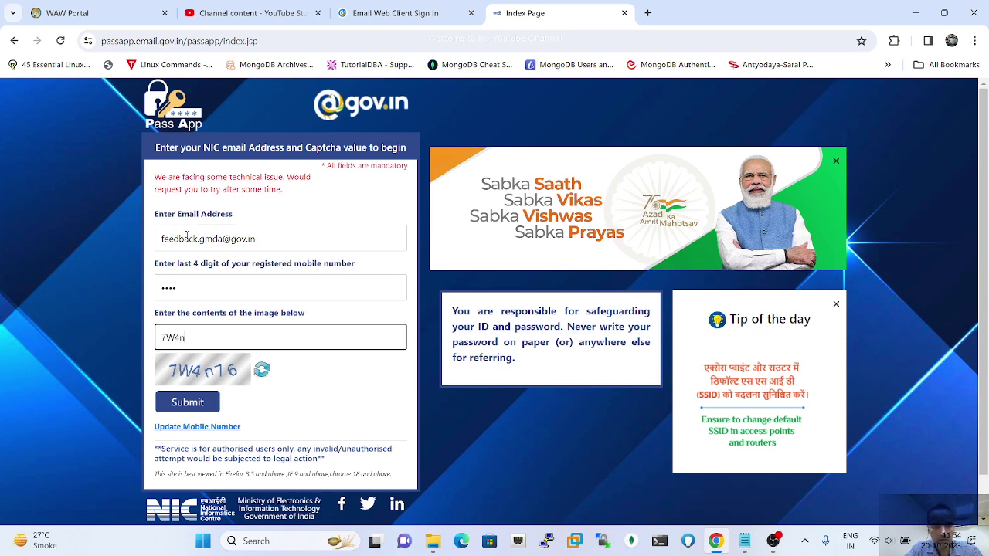
pyautogui.write('76')
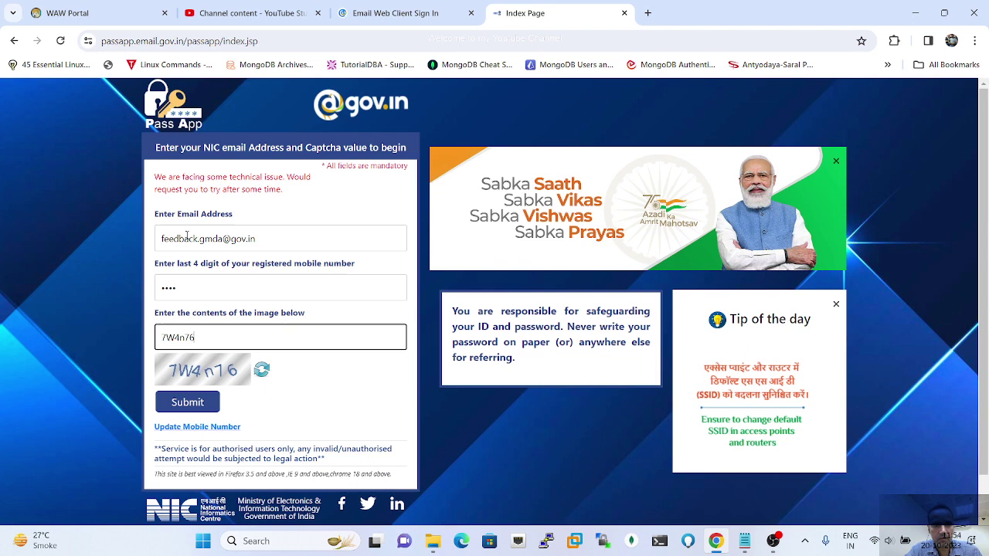
pyautogui.click(194, 408)
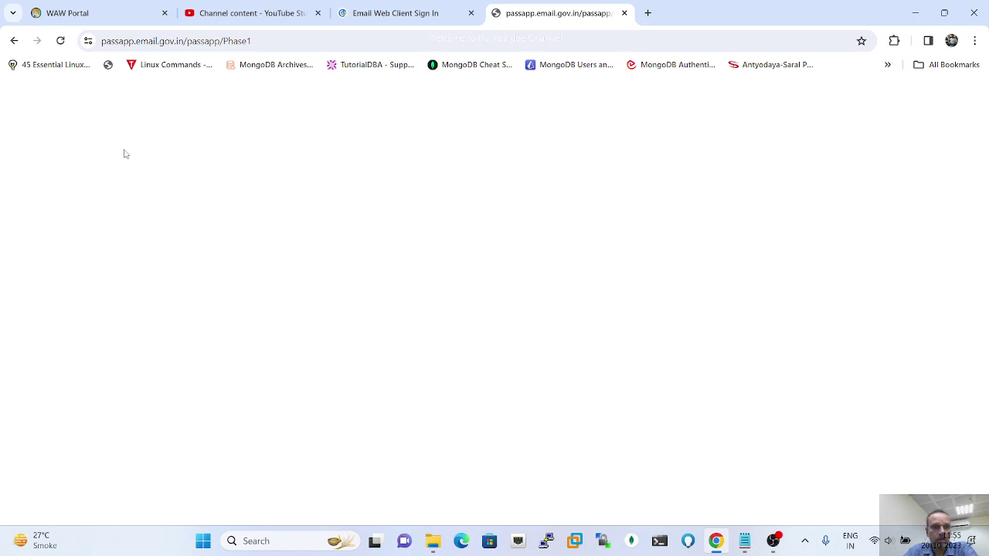
# Step: Reload the blank Phase1 page and confirm the form resubmission
pyautogui.click(60, 41)
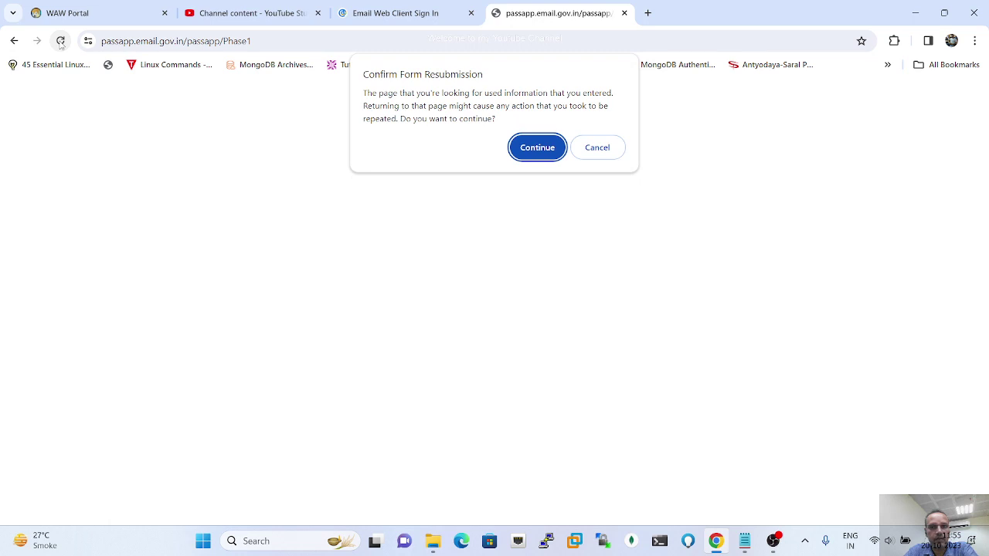
pyautogui.click(532, 149)
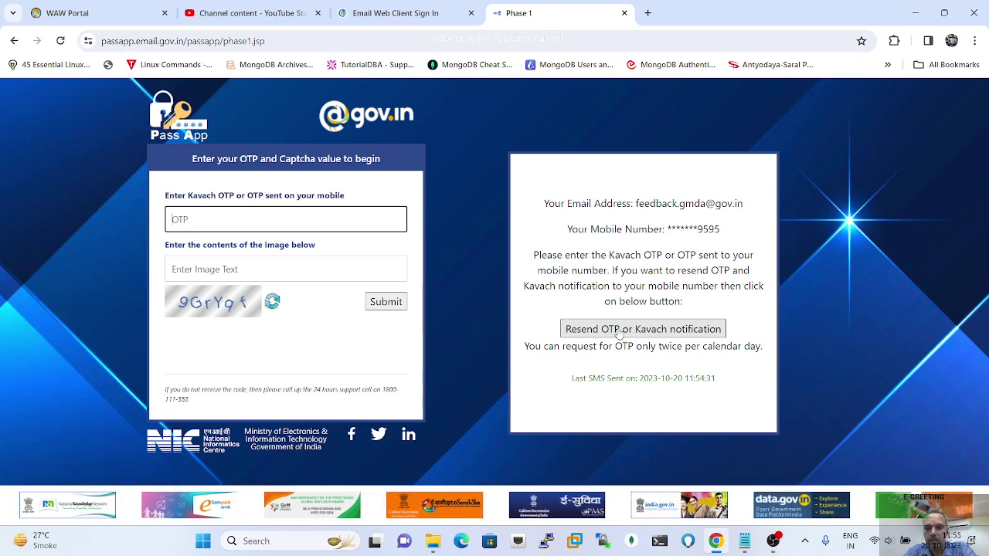
# Step: Request the OTP or Kavach notification again to the registered mobile
pyautogui.click(619, 329)
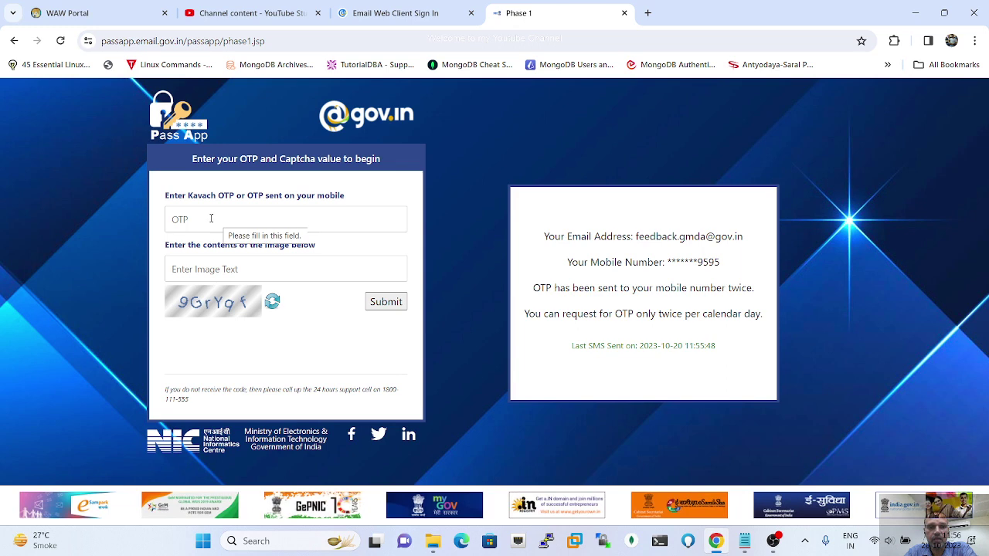
# Step: Approve the Kavach authentication prompt to reach the Phase 2 new-password form
pyautogui.click(211, 219)
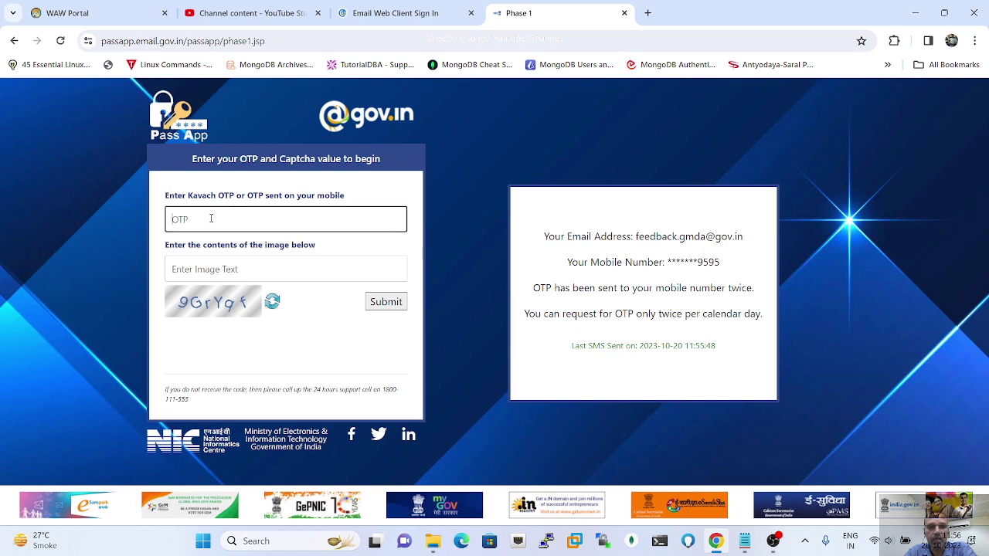
pyautogui.click(211, 261)
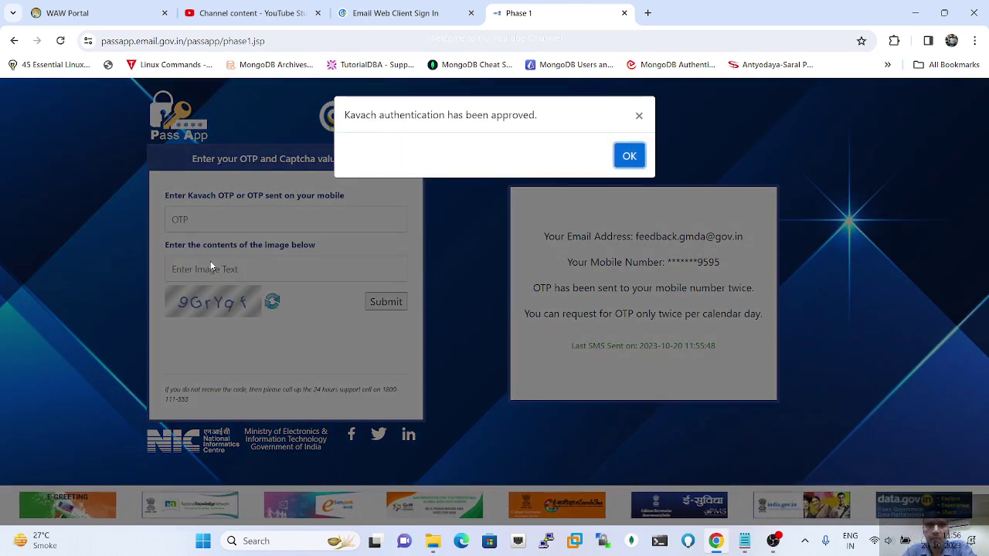
pyautogui.click(629, 158)
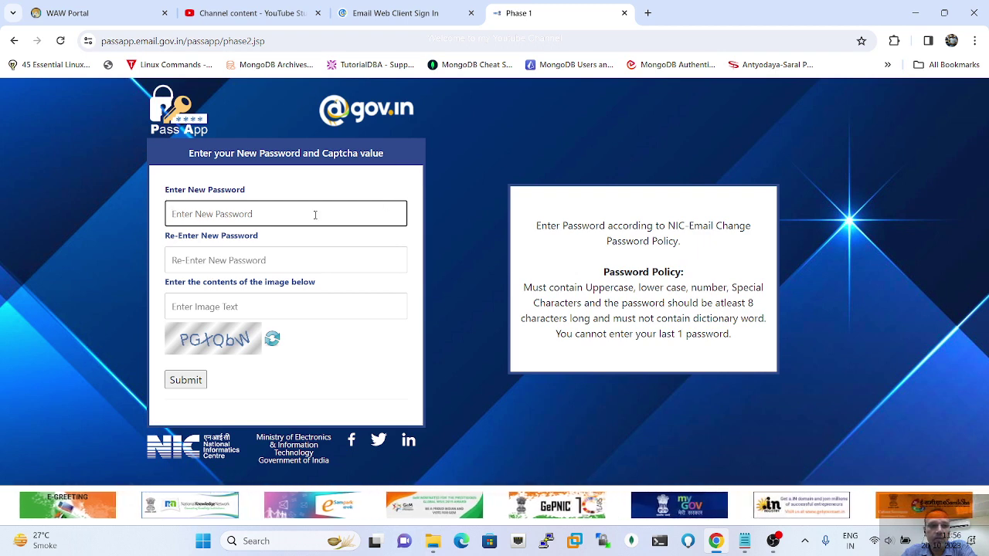
# Step: Enter a policy-compliant new password in Enter New Password and repeat it in Re-Enter New Password
pyautogui.click(247, 214)
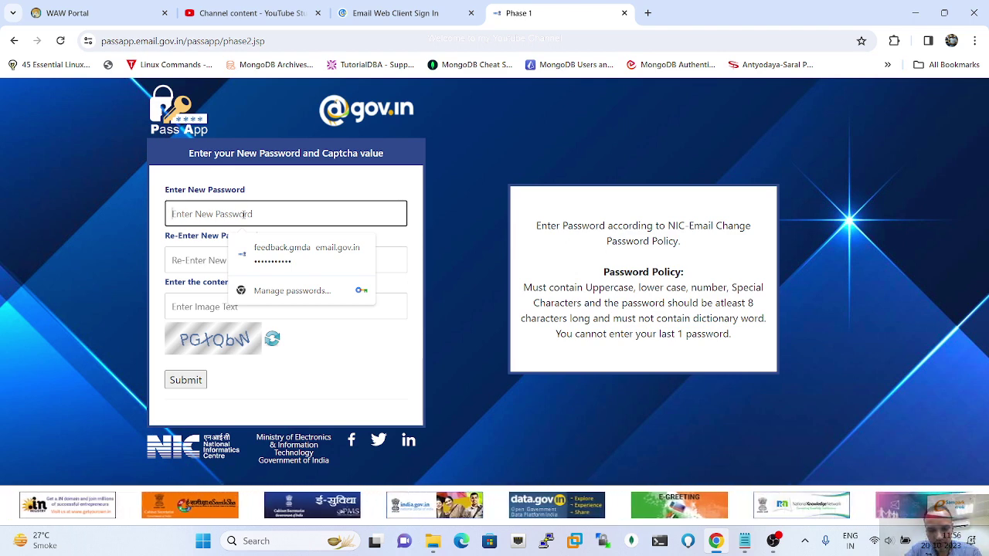
pyautogui.write('P')
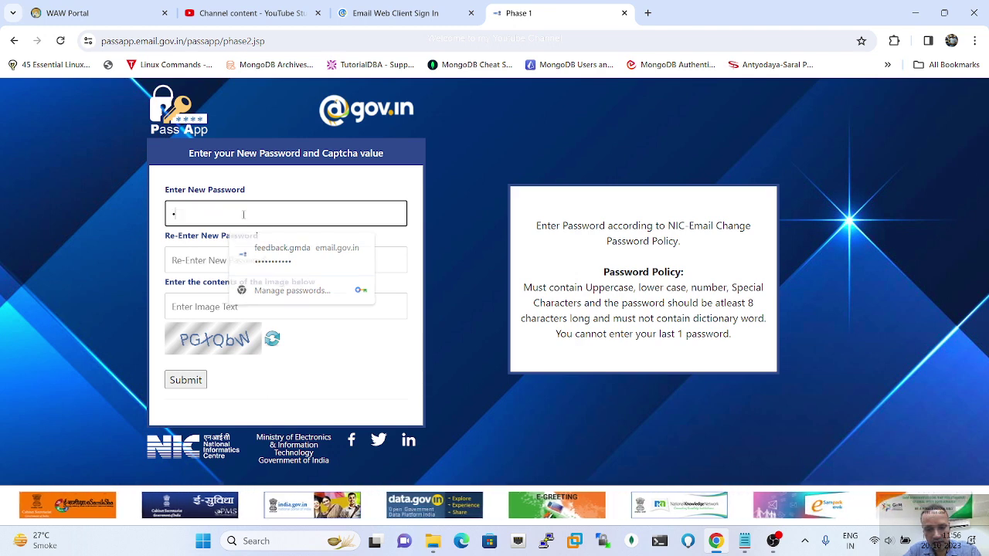
pyautogui.write('ass')
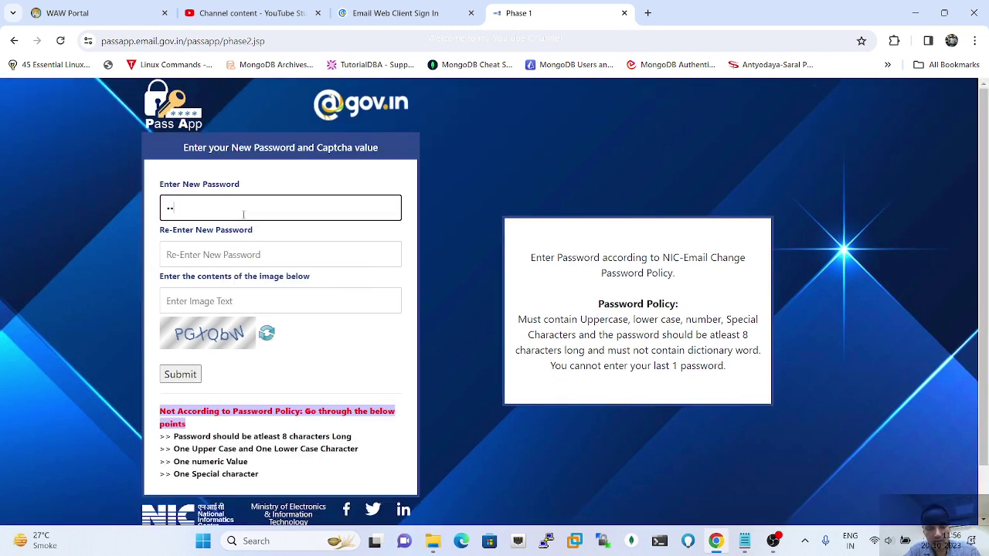
pyautogui.write('@')
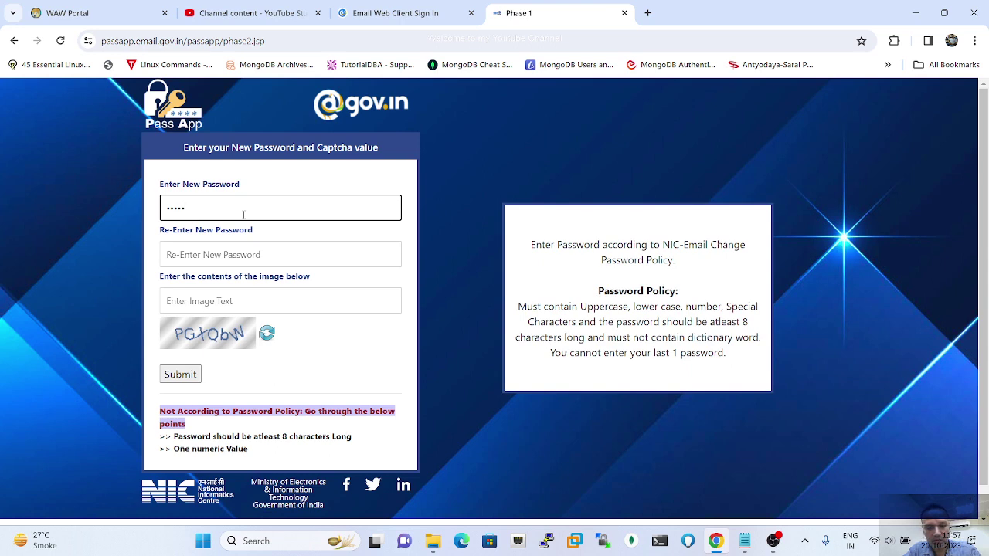
pyautogui.write('1234')
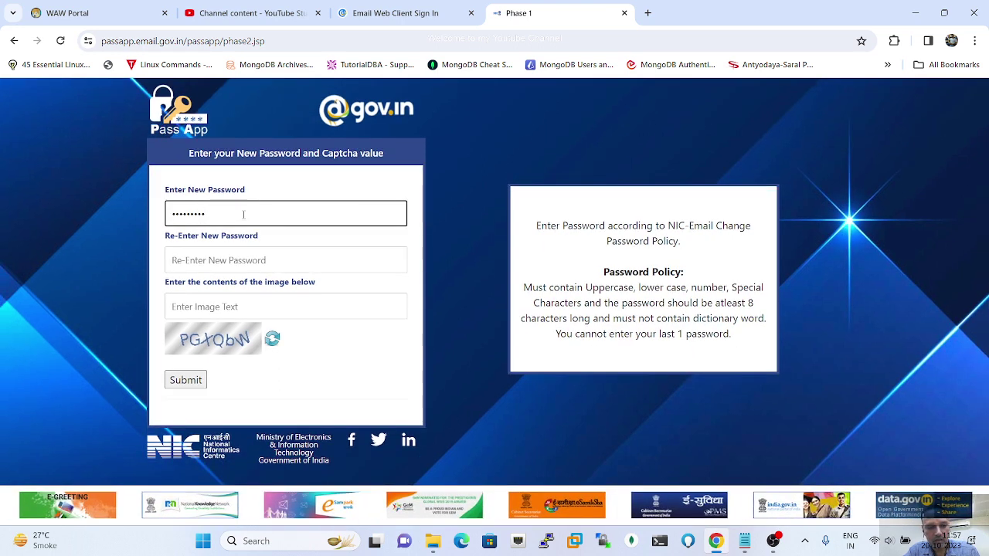
pyautogui.press('Tab')
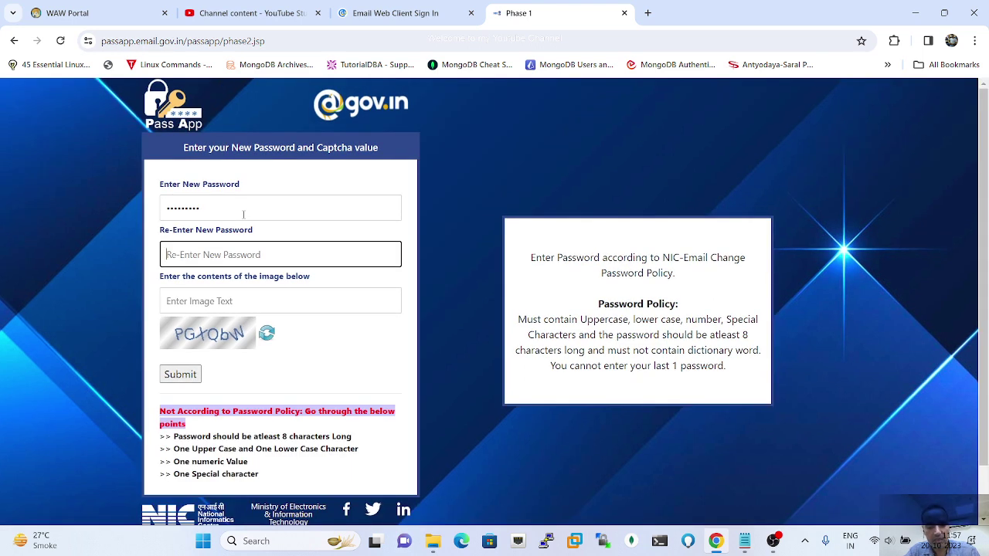
pyautogui.write('Abcd')
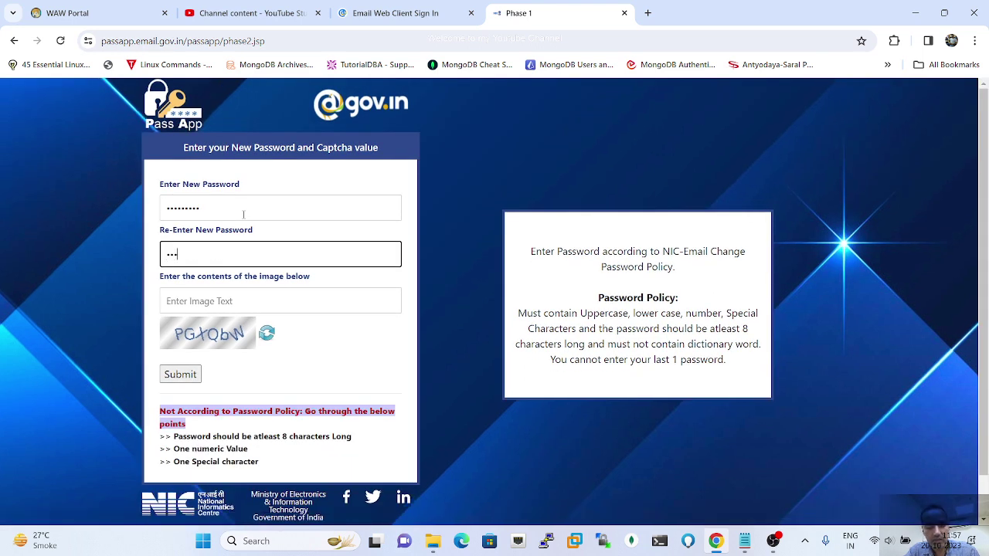
pyautogui.write('••••')
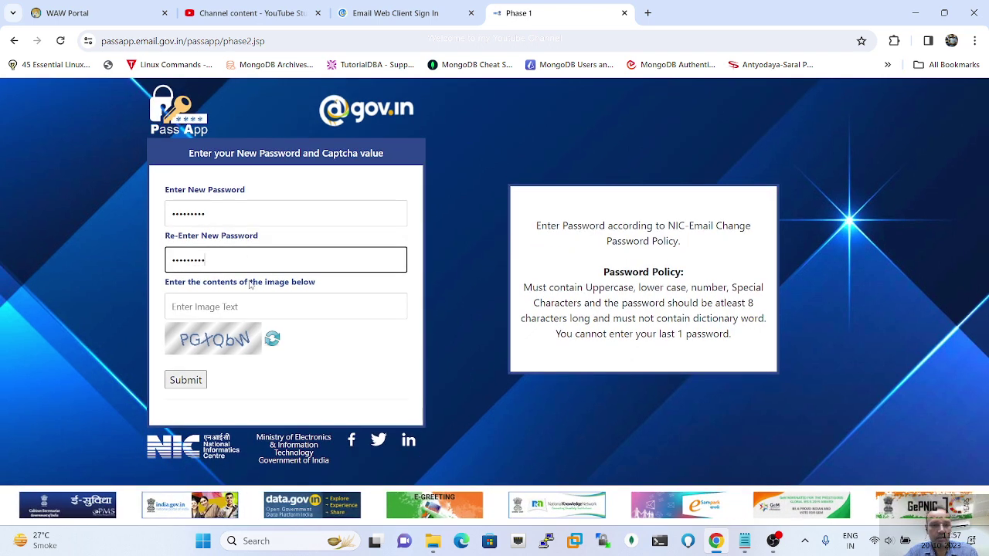
pyautogui.click(225, 306)
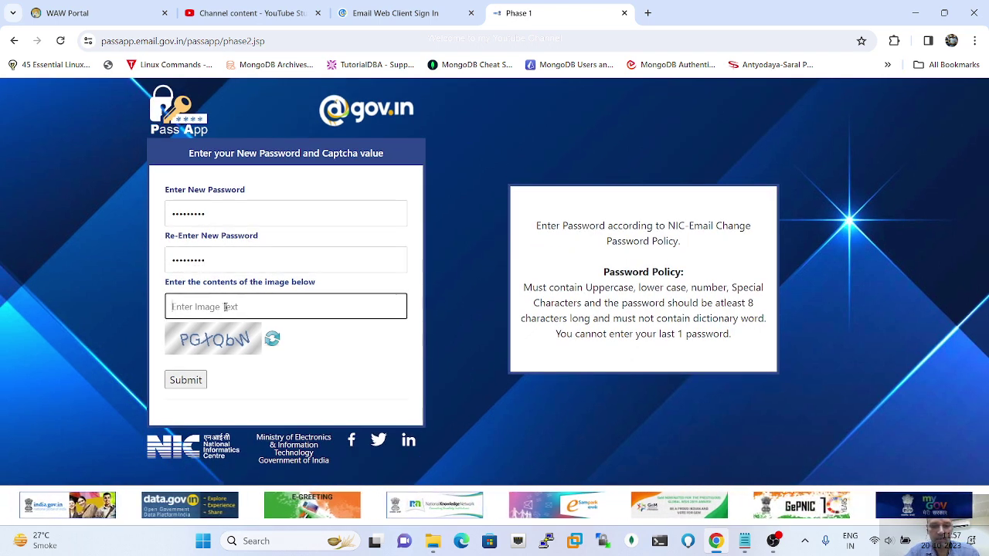
# Step: Type the six characters from the captcha image into Enter Image Text, leaving the form unsubmitted
pyautogui.write('PG')
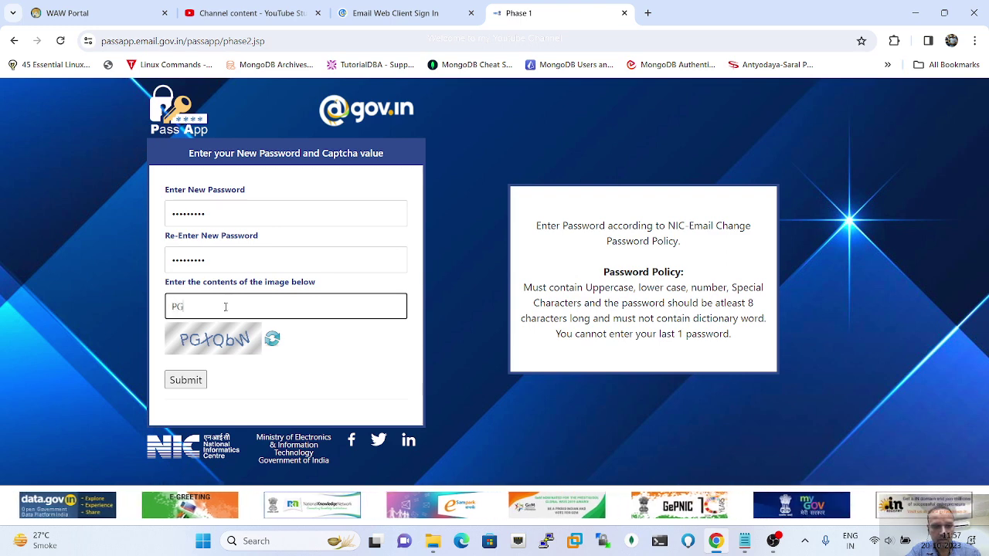
pyautogui.write('X')
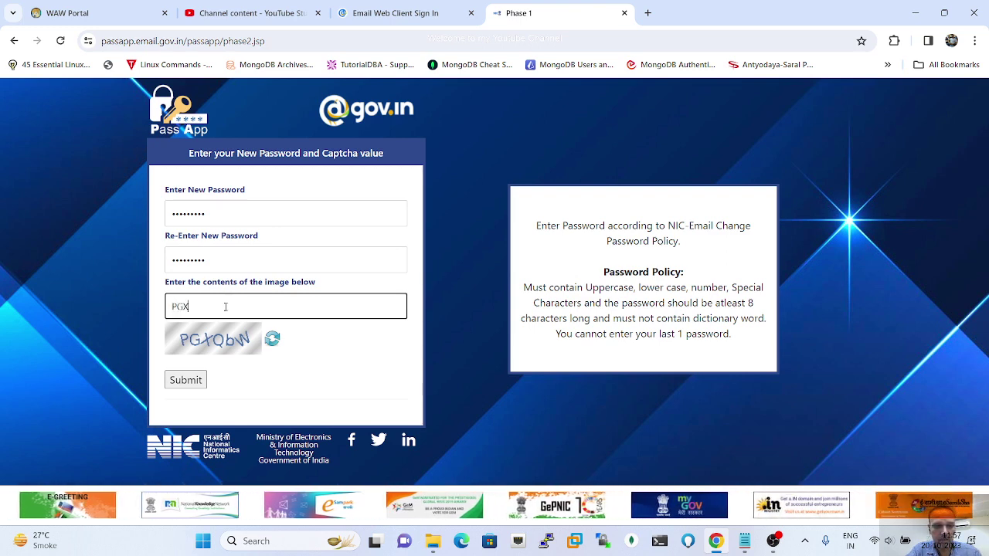
pyautogui.write('Q')
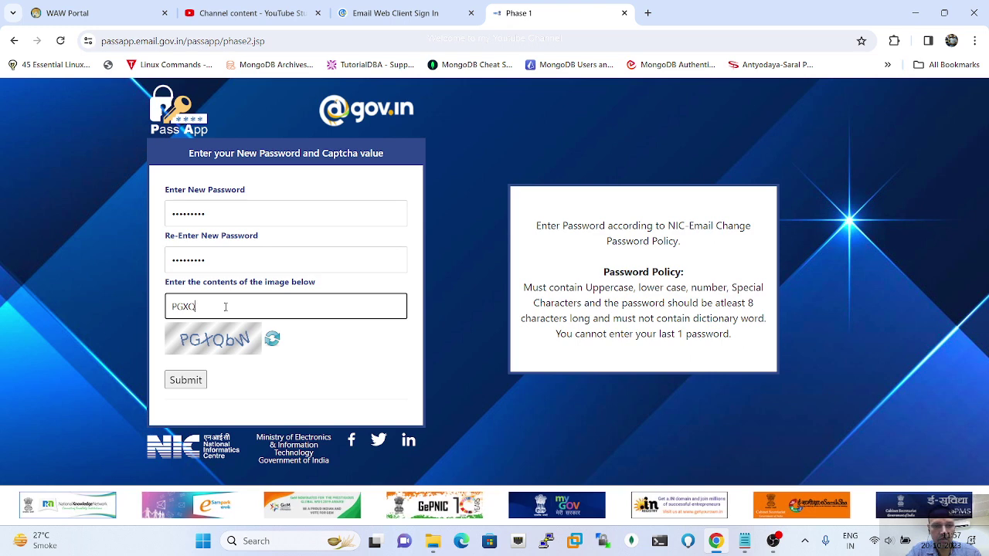
pyautogui.write('bW')
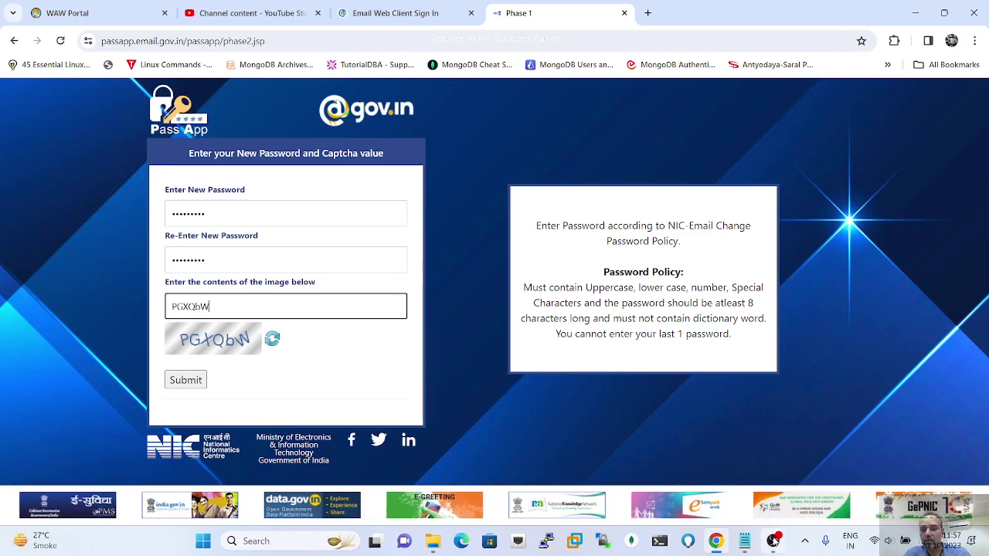
pyautogui.moveTo(774, 543)
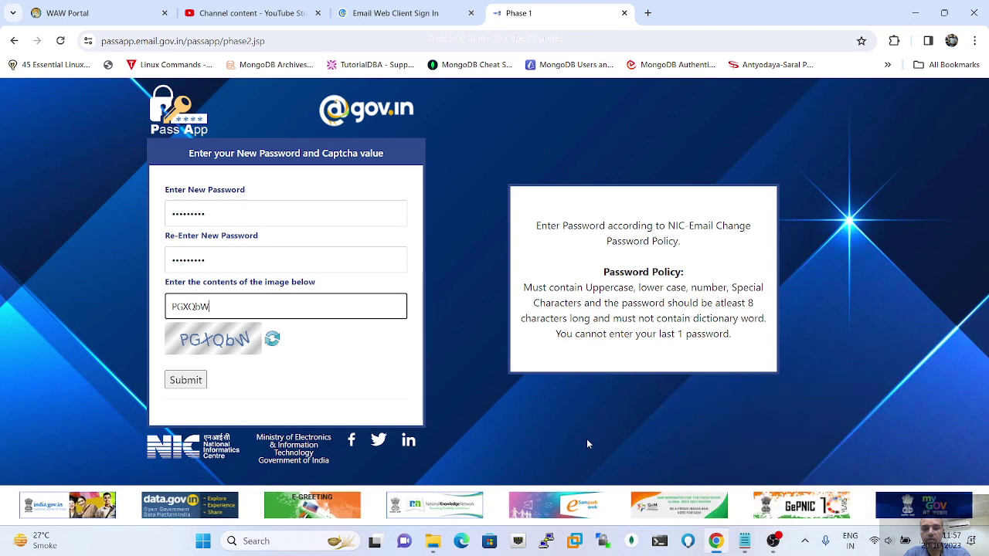